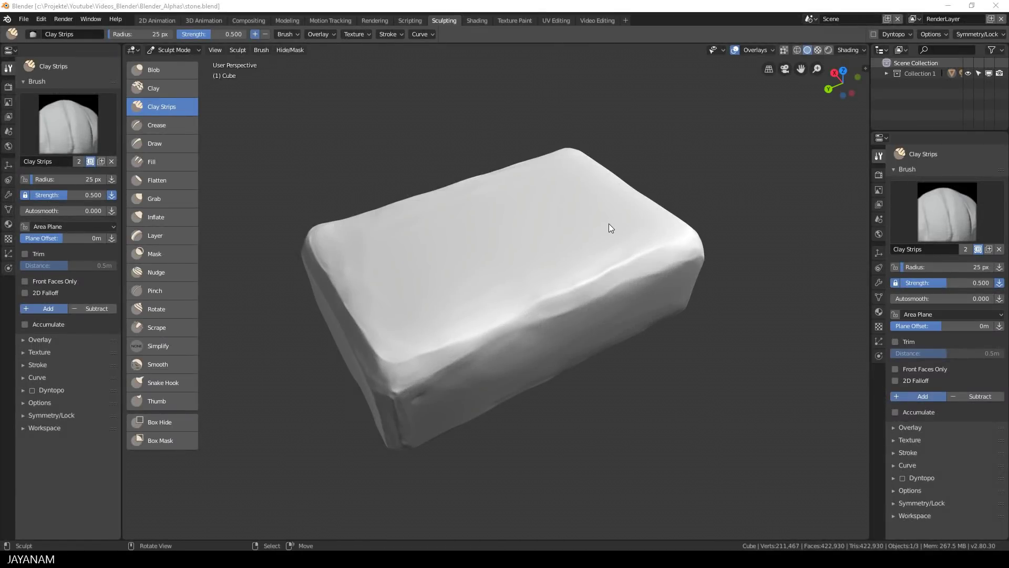
Step: Enable Dyntopo on the stone and bring up the Mode pie menu
{"action": "left_click", "coordinate": [874, 33]}
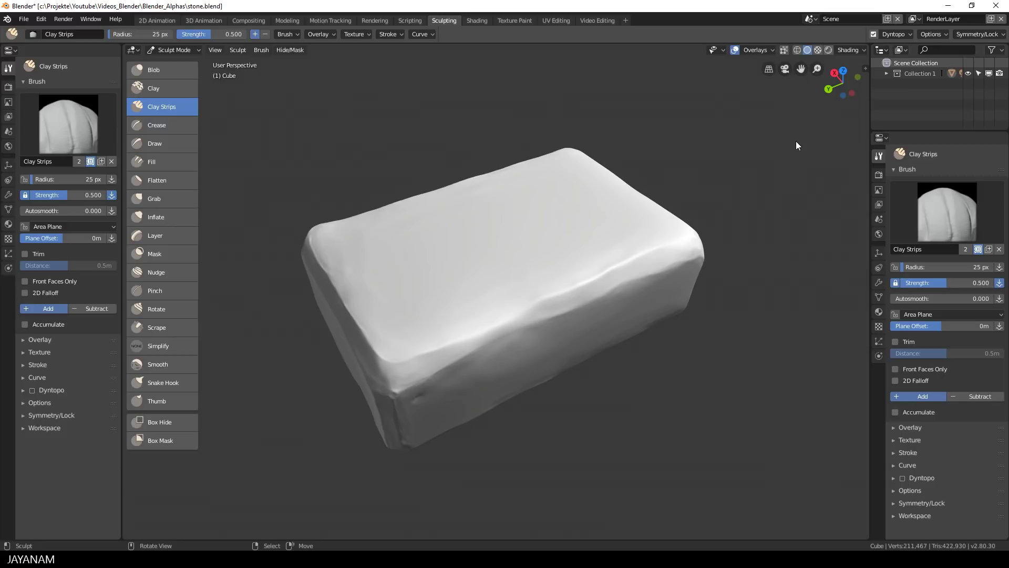
{"action": "key", "text": "ctrl+Tab"}
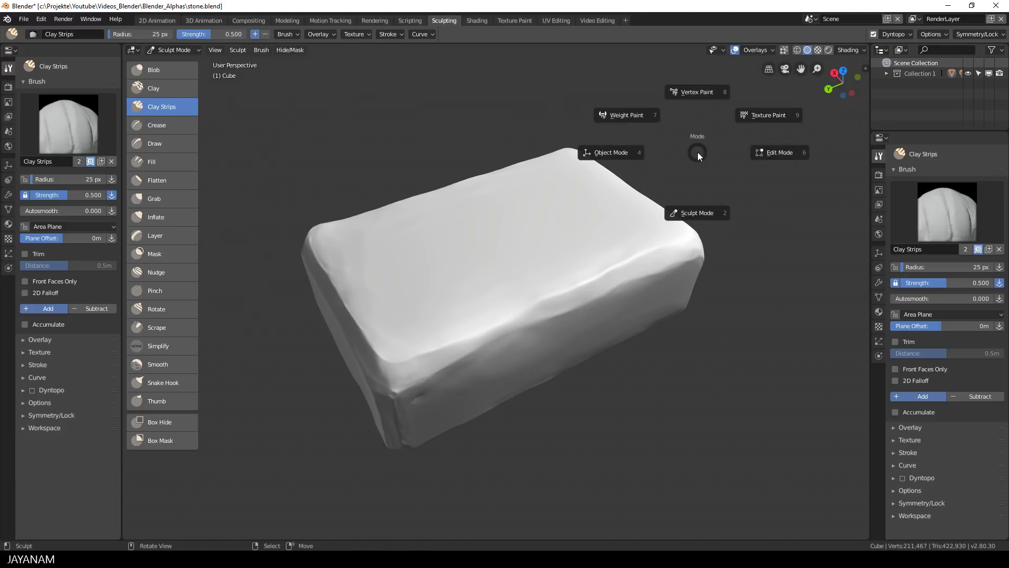
Step: Put the stone in Edit Mode, toggle select all, deselect everything, and view its top
{"action": "left_click", "coordinate": [776, 156]}
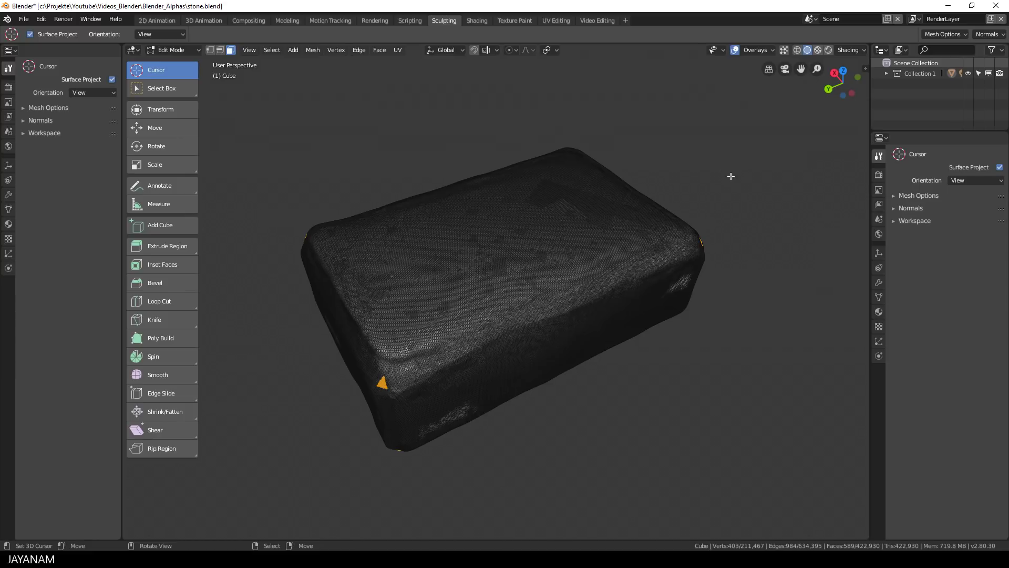
{"action": "key", "text": "a"}
{"action": "key", "text": "alt+a"}
{"action": "key", "text": "a"}
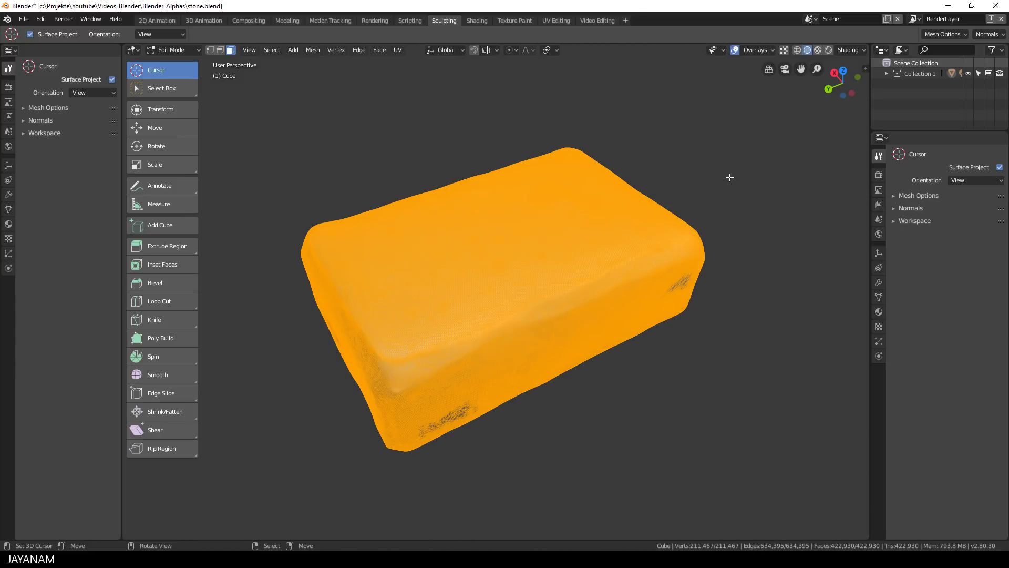
{"action": "key", "text": "alt+a"}
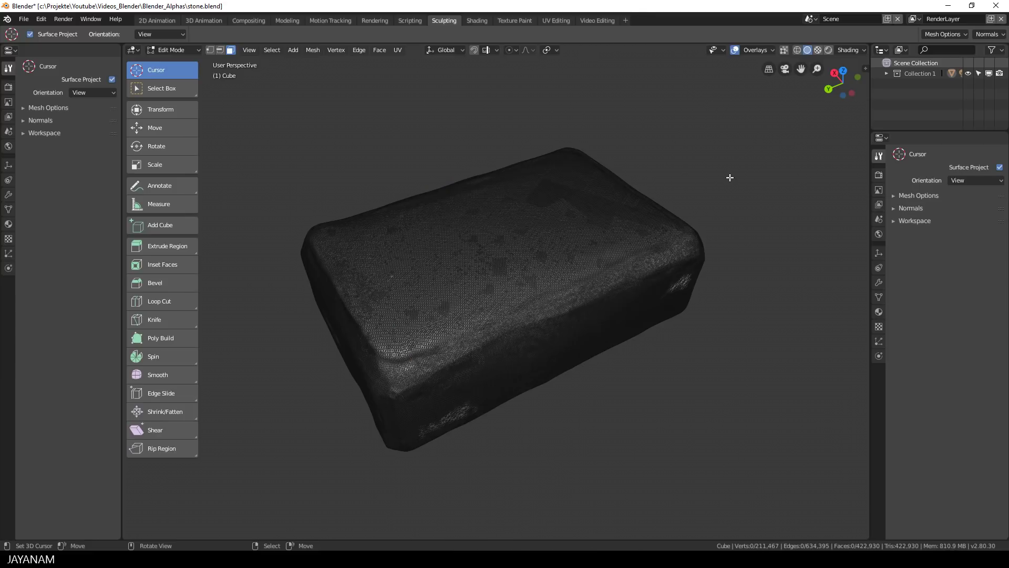
{"action": "middle_click_drag", "start_coordinate": [721, 180], "coordinate": [687, 243]}
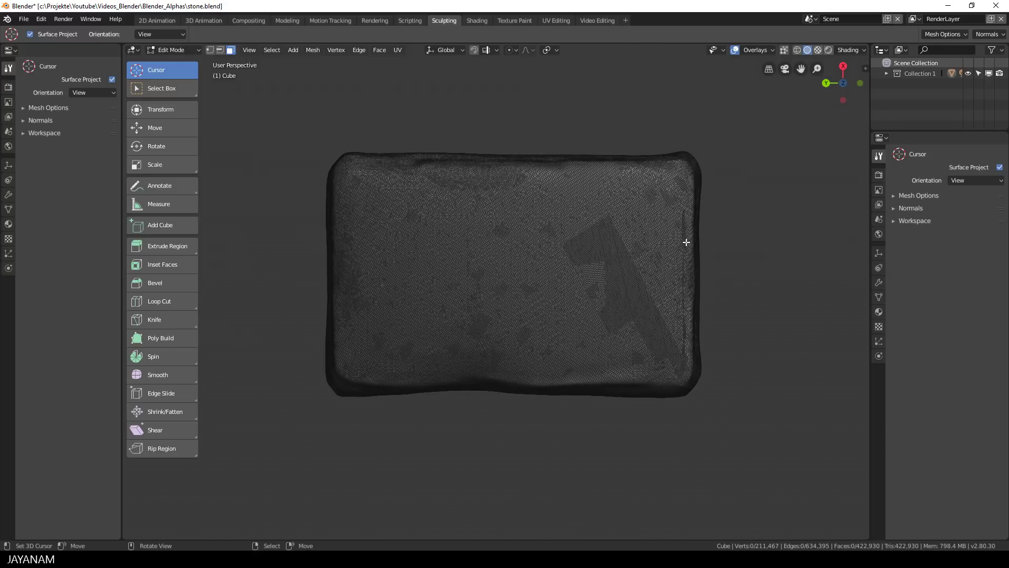
Step: Return the stone to Sculpt Mode and turn on the Wireframe overlay
{"action": "key", "text": "ctrl+Tab"}
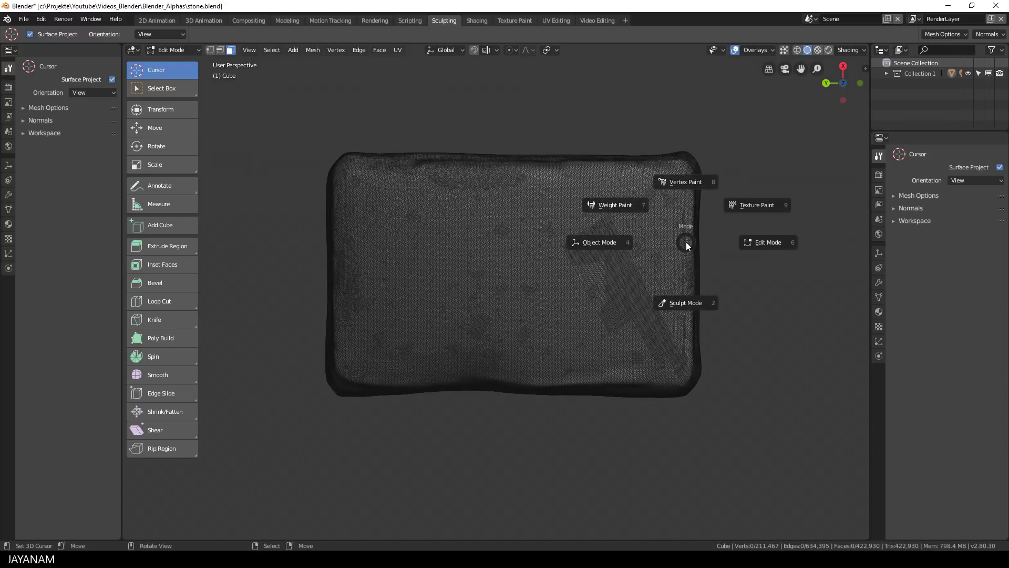
{"action": "left_click", "coordinate": [685, 304]}
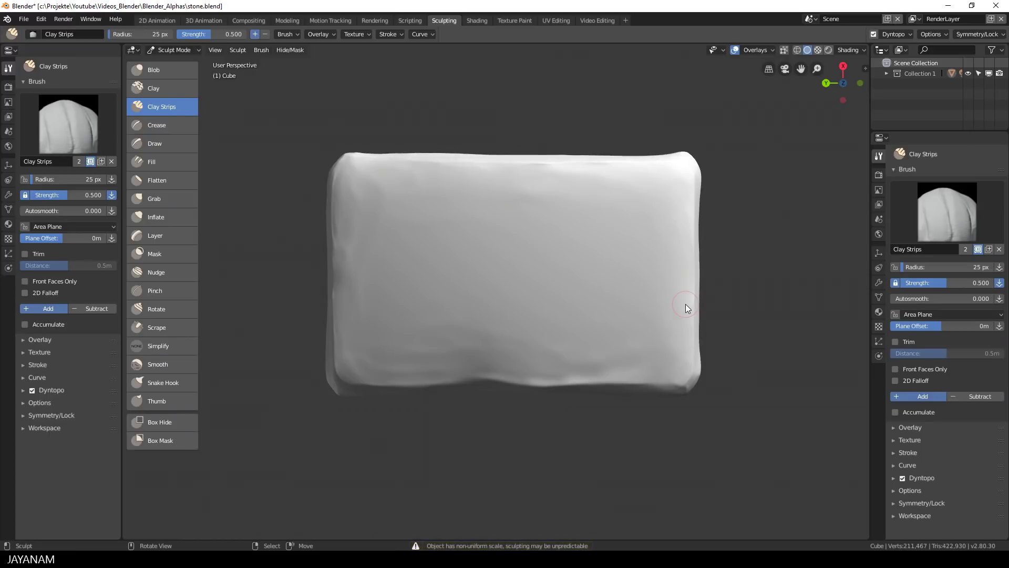
{"action": "left_click", "coordinate": [755, 51]}
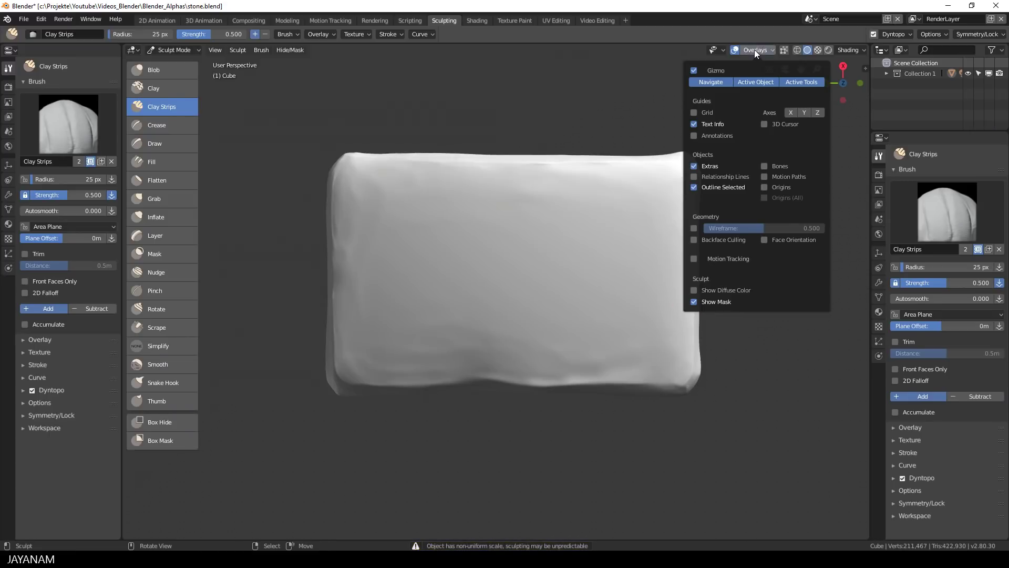
{"action": "left_click", "coordinate": [694, 228]}
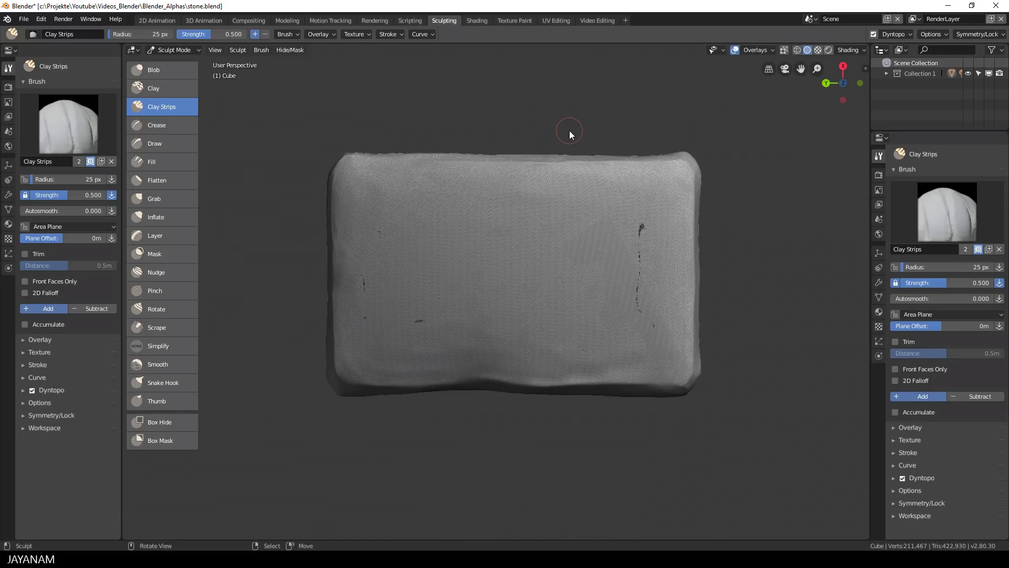
Step: Make Simplify the active brush and set Dyntopo detail resolution to 30
{"action": "left_click", "coordinate": [143, 345]}
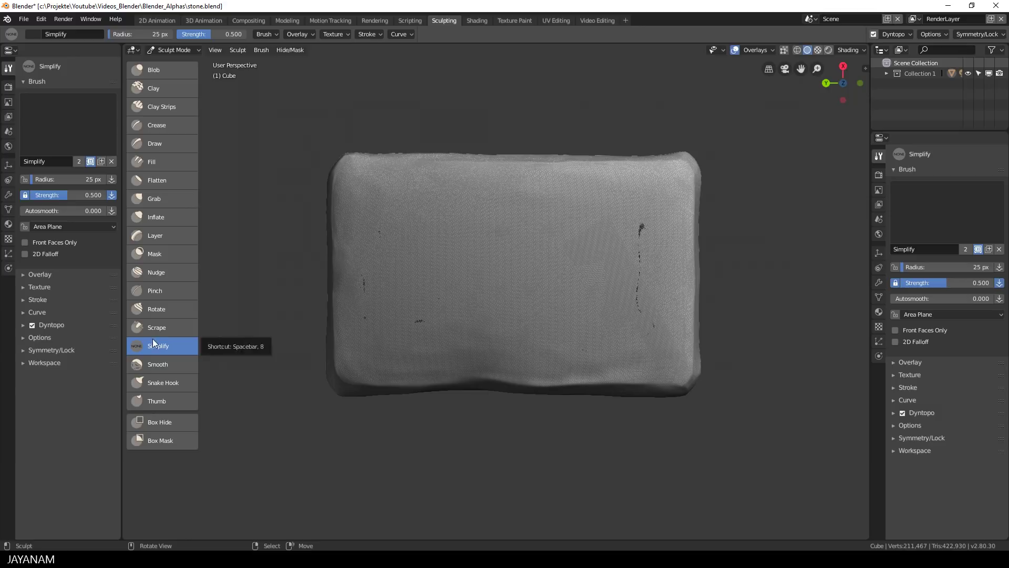
{"action": "left_click", "coordinate": [894, 34]}
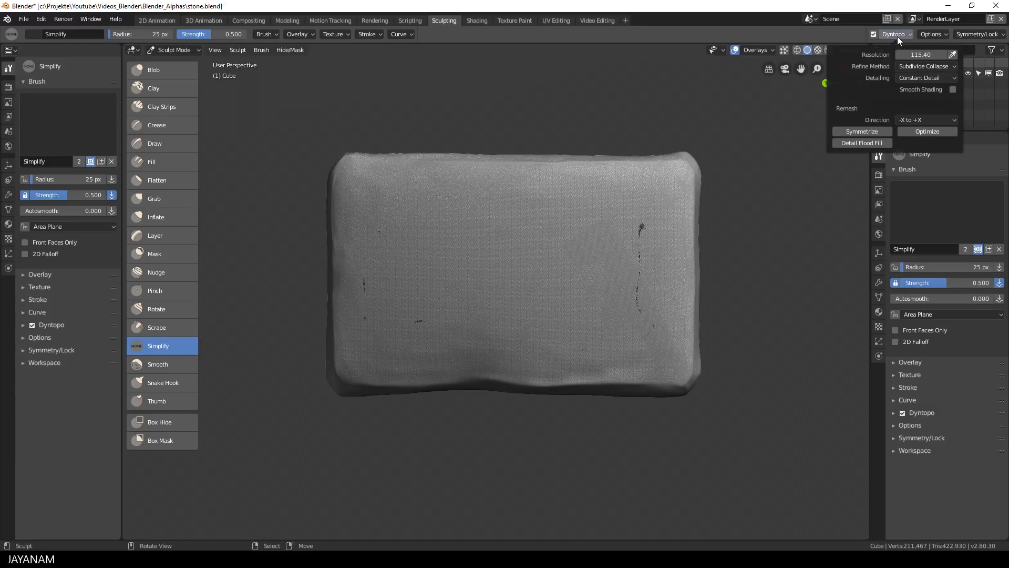
{"action": "left_click", "coordinate": [908, 54]}
{"action": "type", "text": "30"}
{"action": "left_click", "coordinate": [882, 104]}
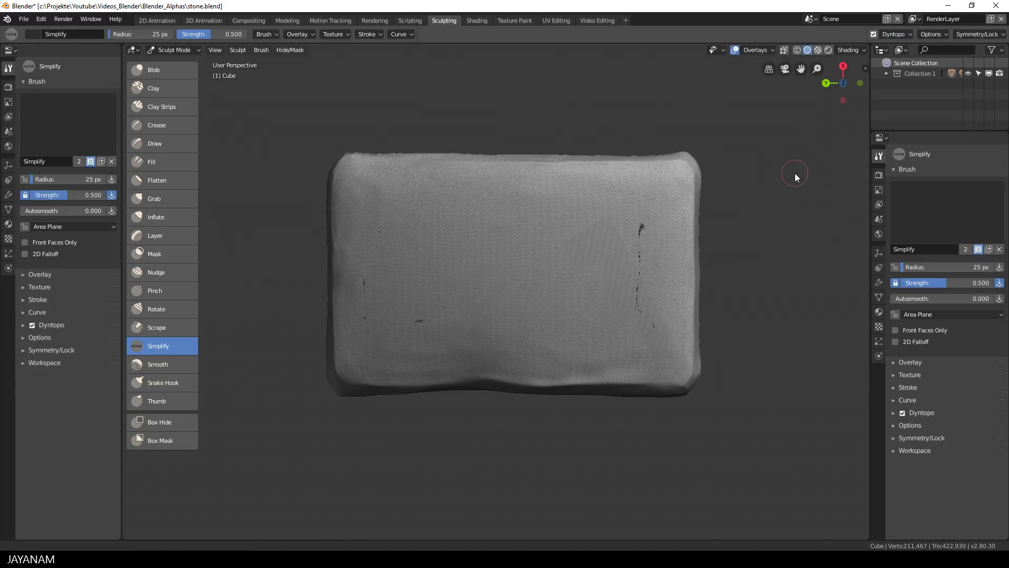
Step: Simplify a coarse patch across the stone's top with a 110 px brush
{"action": "key", "text": "f"}
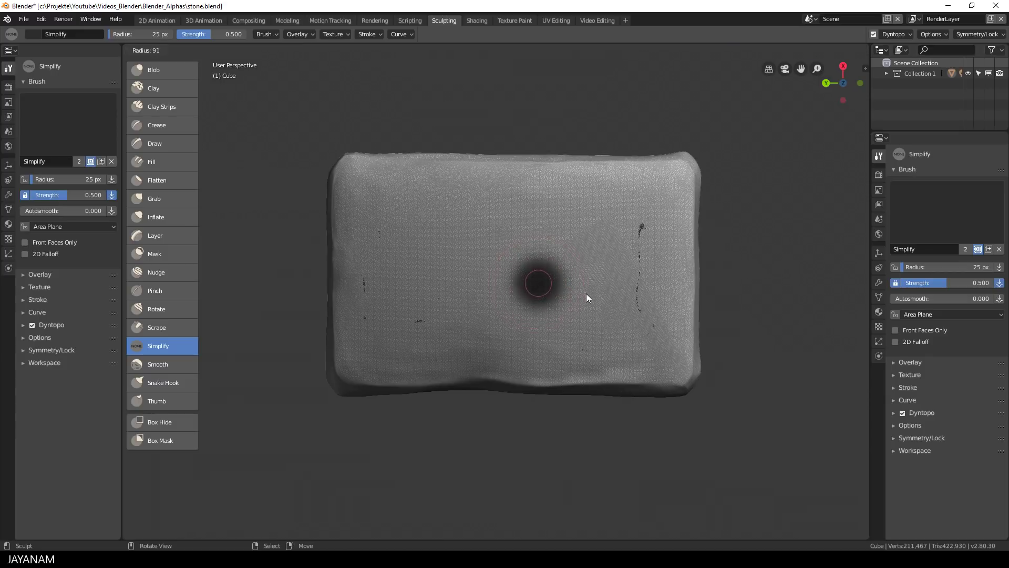
{"action": "left_click", "coordinate": [595, 296]}
{"action": "left_click_drag", "start_coordinate": [607, 263], "coordinate": [491, 275]}
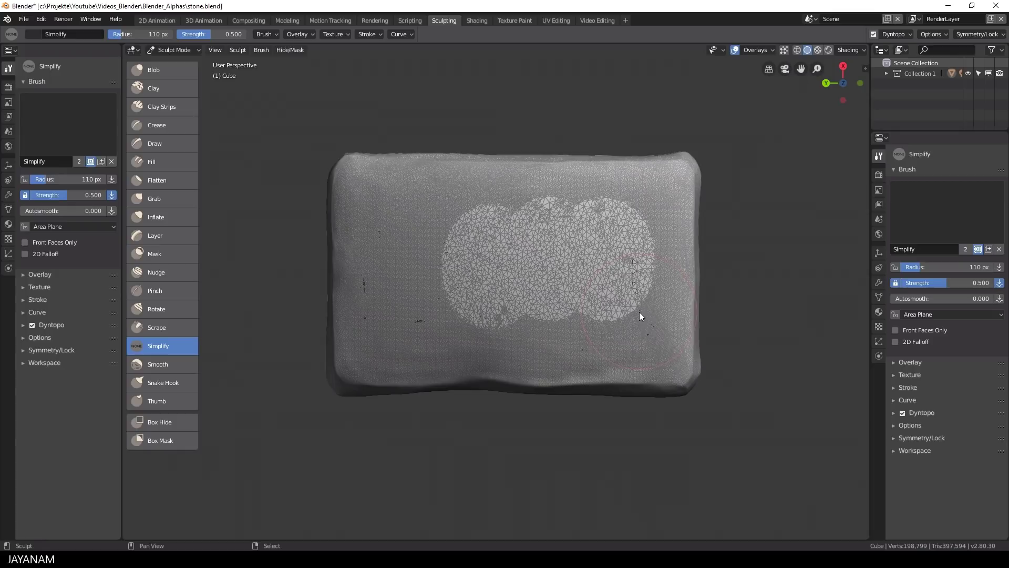
{"action": "left_click_drag", "start_coordinate": [375, 291], "coordinate": [428, 298], "text": "shift"}
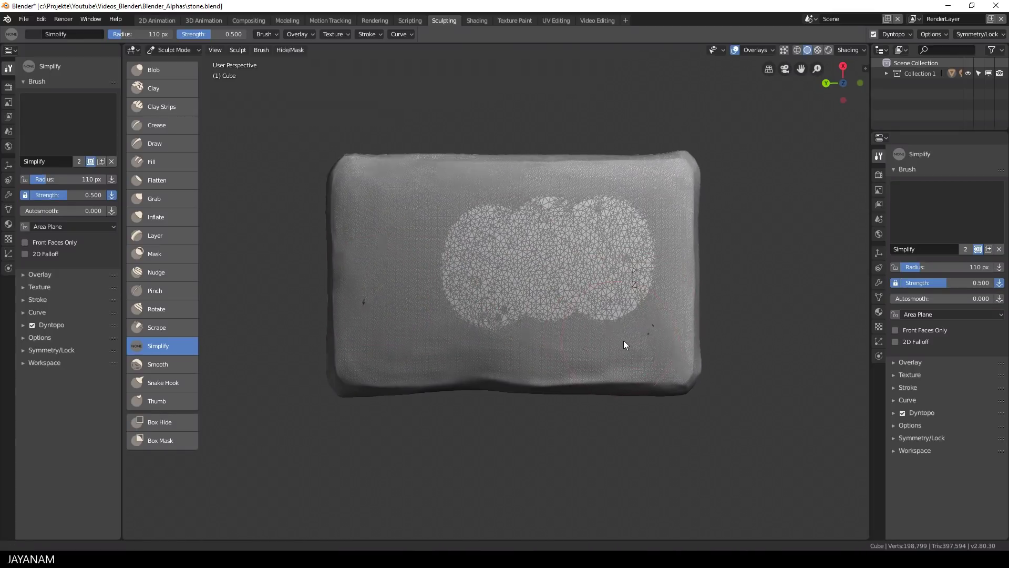
{"action": "middle_click_drag", "start_coordinate": [623, 339], "coordinate": [657, 302]}
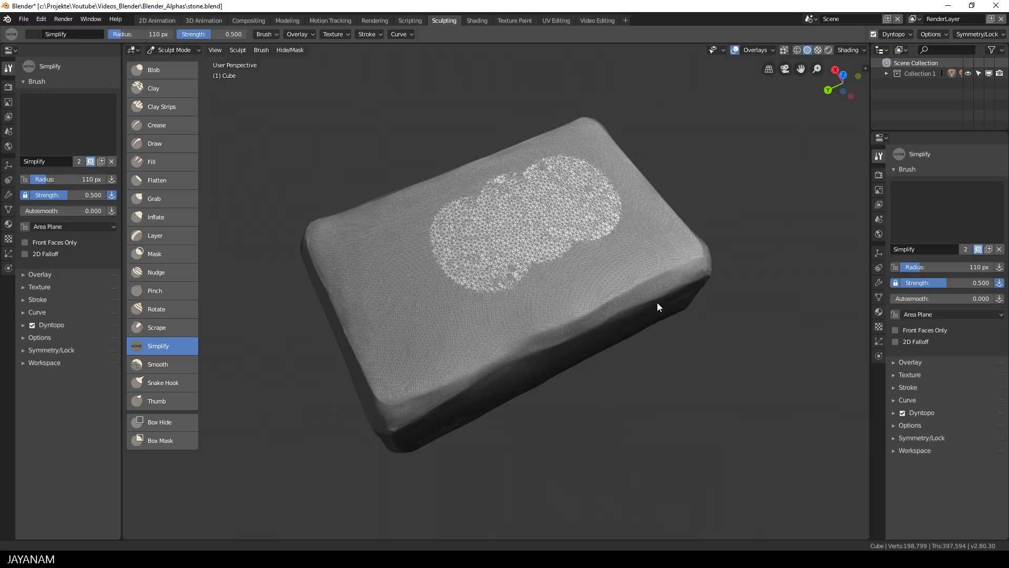
{"action": "scroll", "coordinate": [657, 301], "scroll_direction": "down", "scroll_amount": 1}
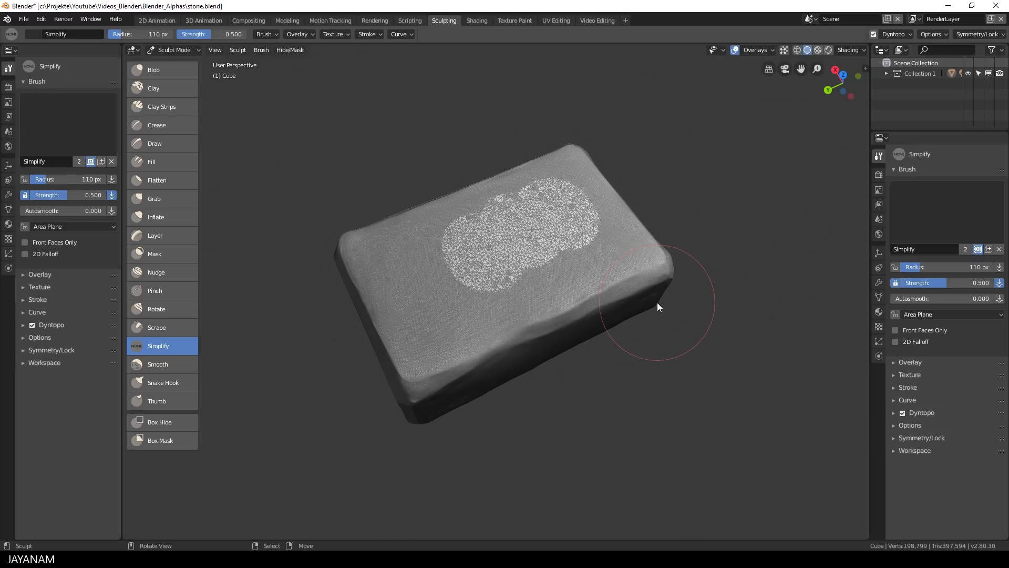
Step: Turn off the Wireframe overlay so the stone shows solid-shaded
{"action": "left_click", "coordinate": [754, 48]}
{"action": "left_click", "coordinate": [694, 228]}
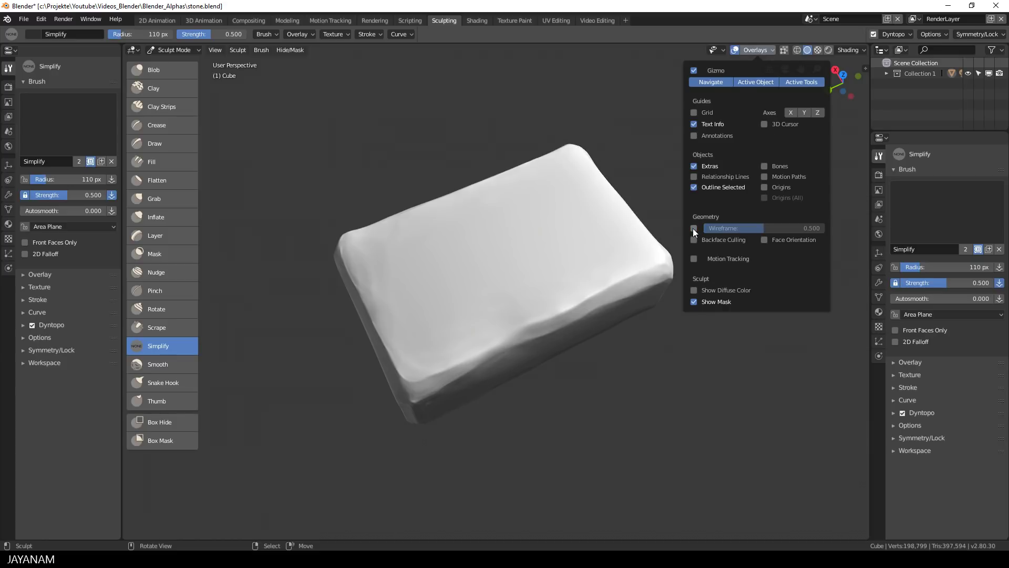
{"action": "middle_click_drag", "start_coordinate": [519, 245], "coordinate": [679, 225]}
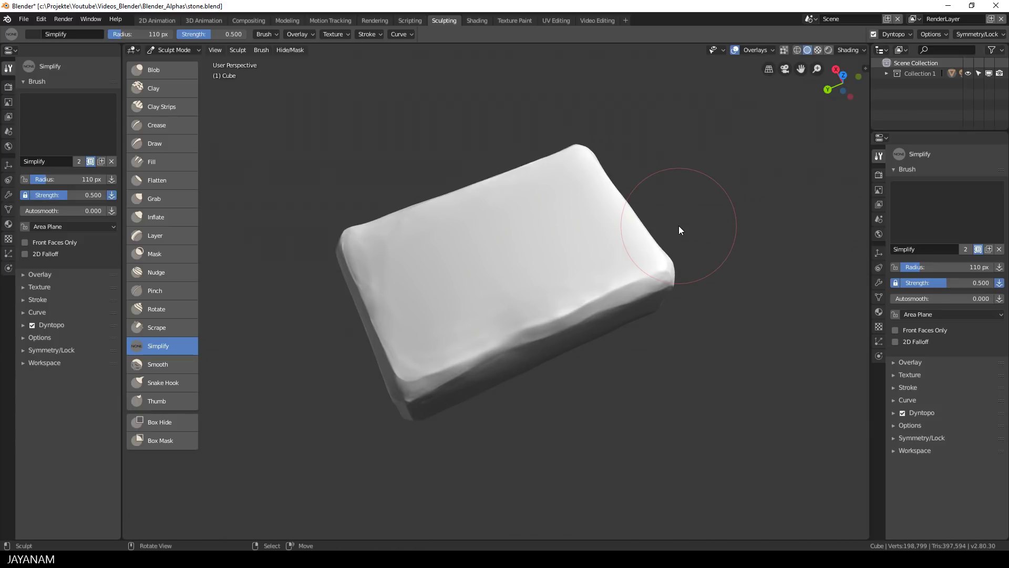
Step: Raise the Dyntopo detail resolution from 30 to 350
{"action": "left_click", "coordinate": [897, 34]}
{"action": "left_click", "coordinate": [908, 55]}
{"action": "type", "text": "30"}
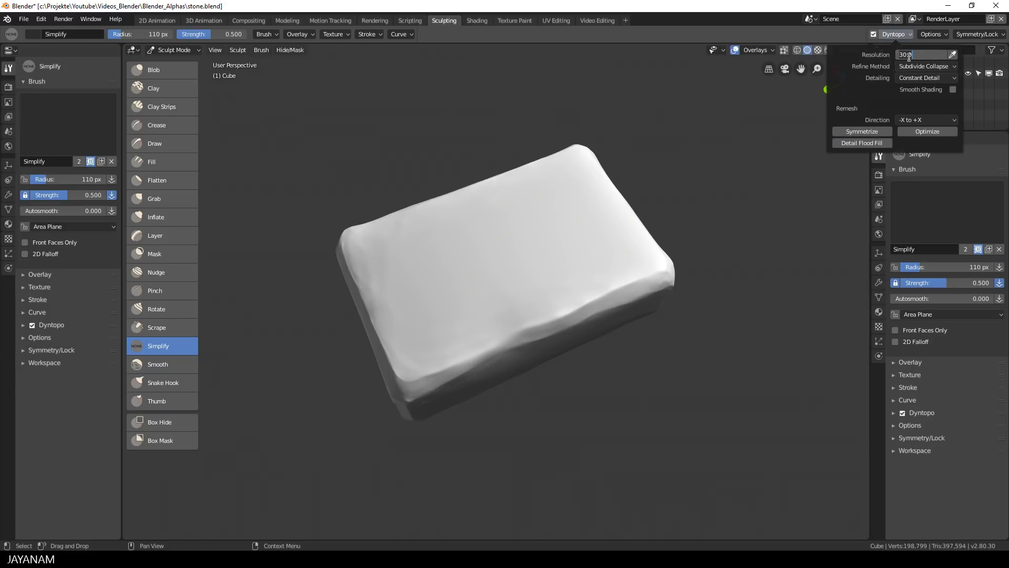
{"action": "key", "text": "BackSpace"}
{"action": "type", "text": "50"}
{"action": "key", "text": "Return"}
{"action": "middle_click_drag", "start_coordinate": [780, 187], "coordinate": [710, 287]}
Step: With wireframe shown, paint a dense 55 px Simplify patch in the coarse area's centre
{"action": "left_click", "coordinate": [764, 50]}
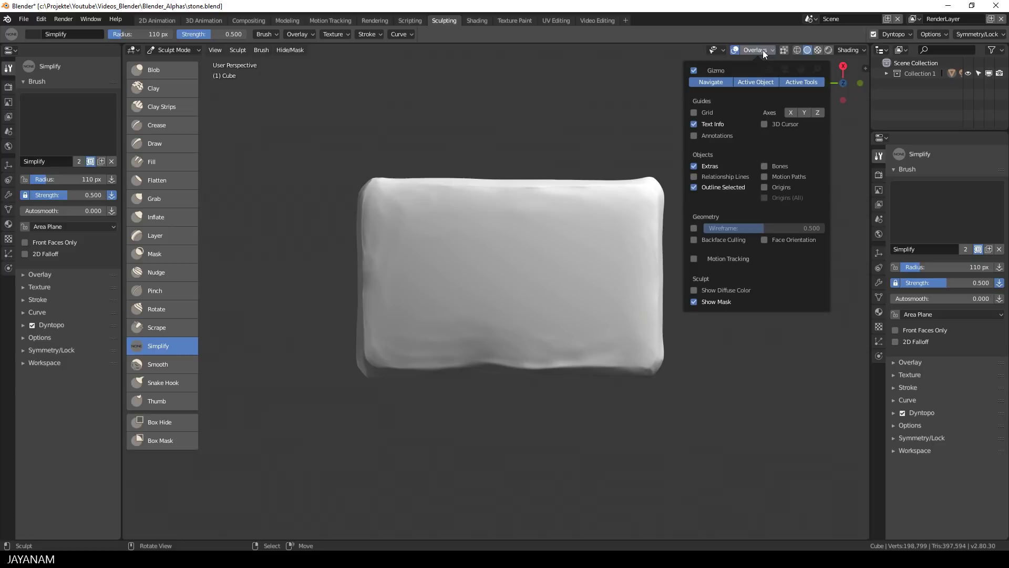
{"action": "left_click", "coordinate": [694, 229]}
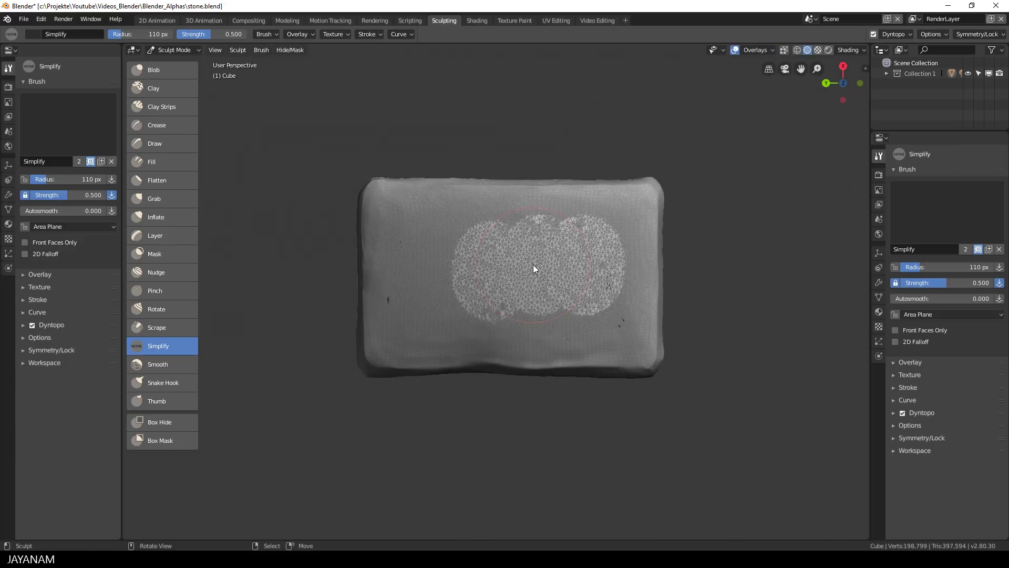
{"action": "key", "text": "f"}
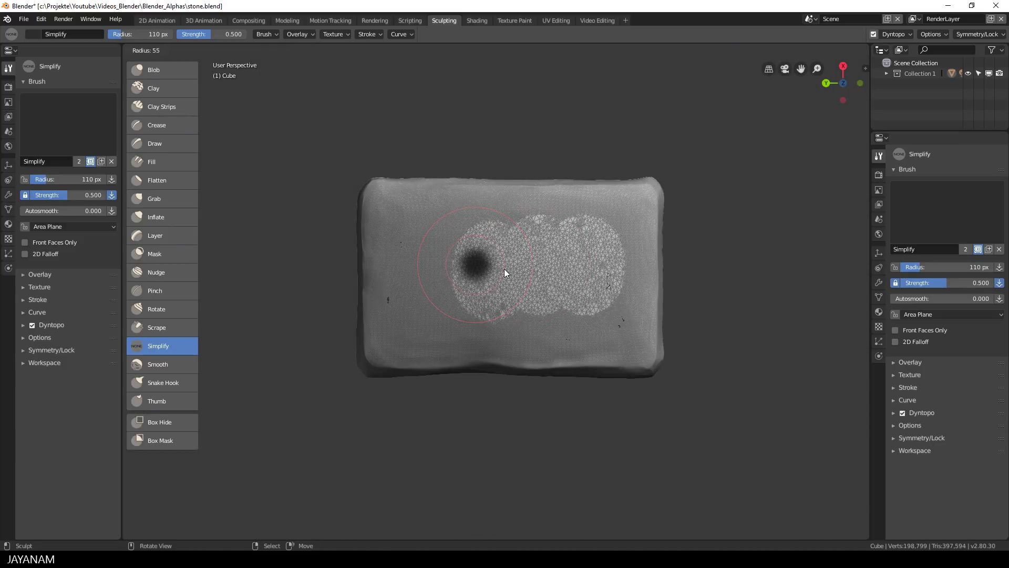
{"action": "left_click", "coordinate": [504, 269]}
{"action": "mouse_move", "coordinate": [522, 267]}
{"action": "left_mouse_down"}
{"action": "mouse_move", "coordinate": [575, 256]}
{"action": "mouse_move", "coordinate": [551, 280]}
{"action": "mouse_move", "coordinate": [551, 256]}
{"action": "mouse_move", "coordinate": [546, 292]}
{"action": "mouse_move", "coordinate": [578, 292]}
{"action": "mouse_move", "coordinate": [534, 300]}
{"action": "left_mouse_up"}
{"action": "middle_click_drag", "start_coordinate": [647, 288], "coordinate": [698, 250]}
{"action": "scroll", "coordinate": [700, 249], "scroll_direction": "up", "scroll_amount": 6}
{"action": "middle_click_drag", "start_coordinate": [764, 210], "coordinate": [710, 284], "text": "shift"}
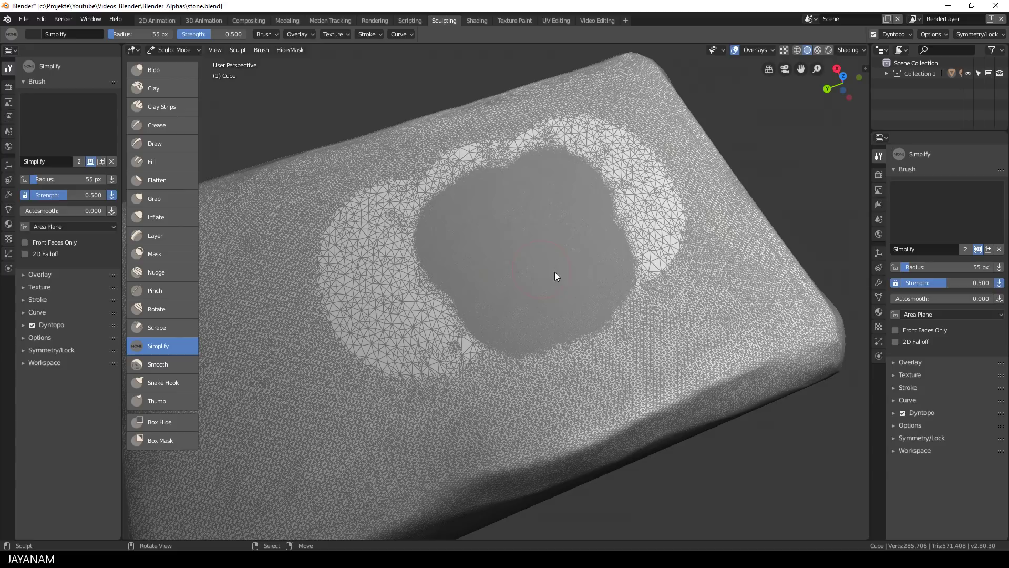
{"action": "scroll", "coordinate": [569, 269], "scroll_direction": "down", "scroll_amount": 2}
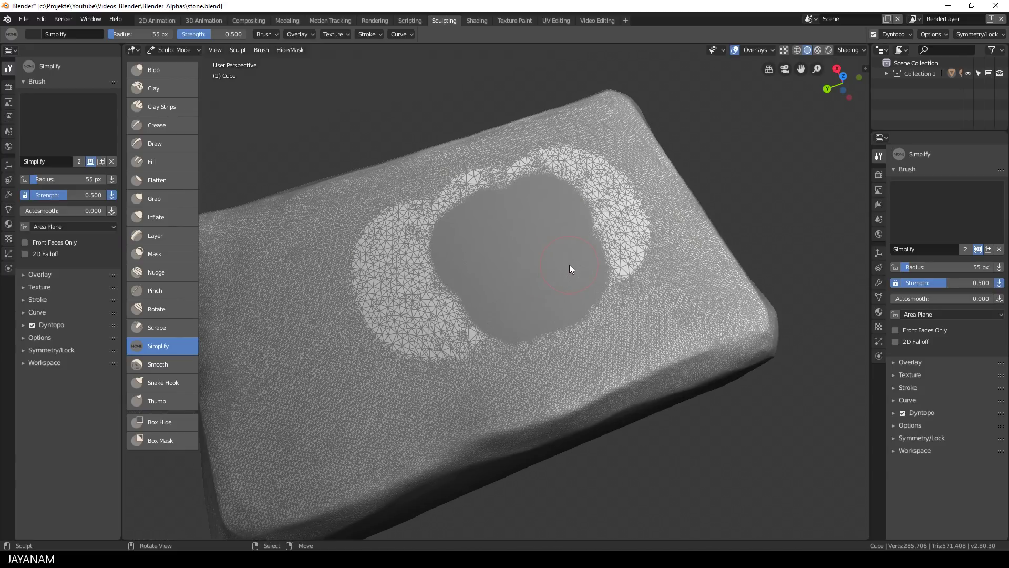
Step: Append the A| Orb brushes from OrbBrushes.blend's Brush folder
{"action": "left_click", "coordinate": [23, 20]}
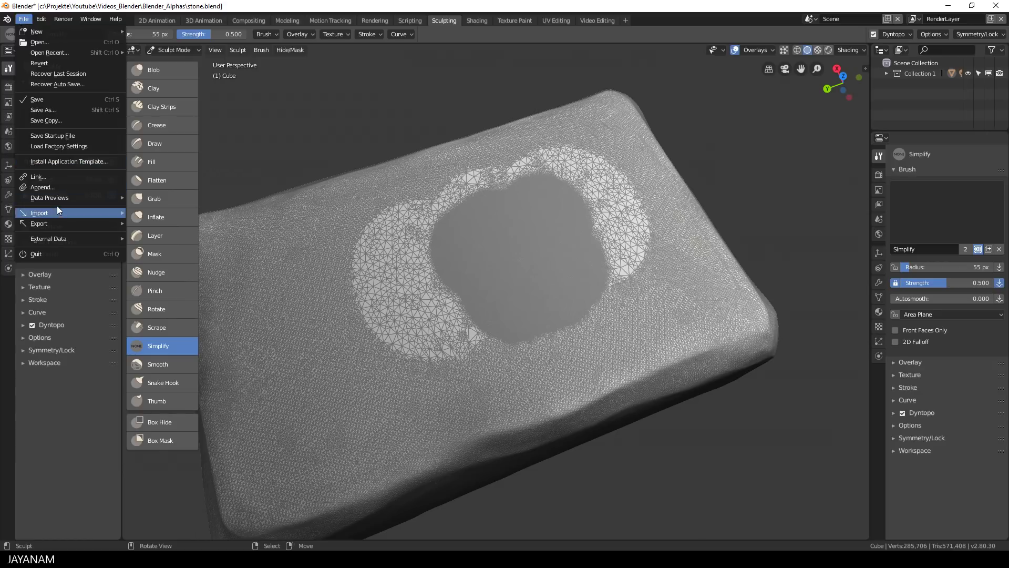
{"action": "left_click", "coordinate": [60, 188]}
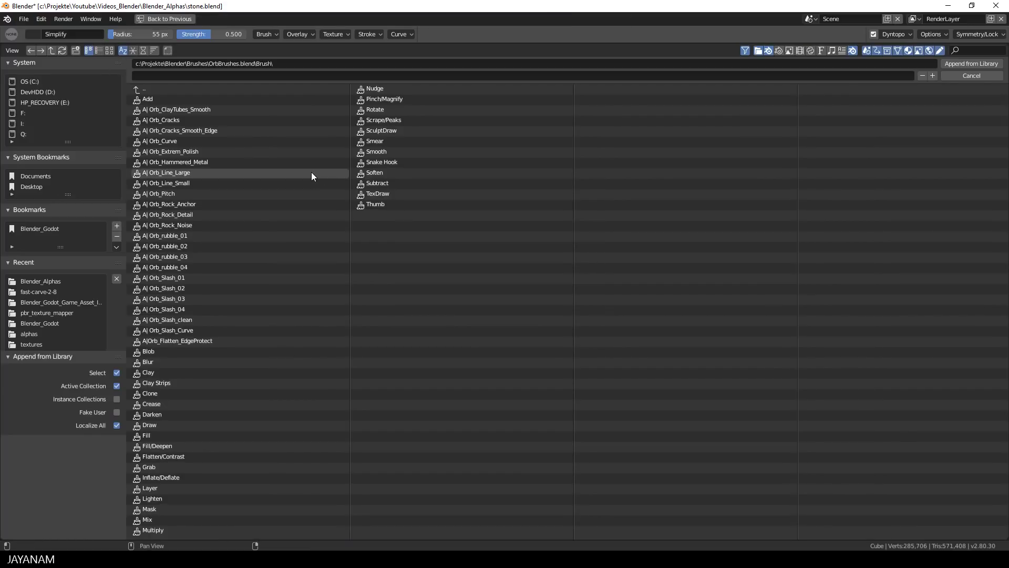
{"action": "mouse_move", "coordinate": [272, 110]}
{"action": "left_mouse_down"}
{"action": "mouse_move", "coordinate": [149, 298]}
{"action": "mouse_move", "coordinate": [142, 342]}
{"action": "left_mouse_up"}
{"action": "key", "text": "Return"}
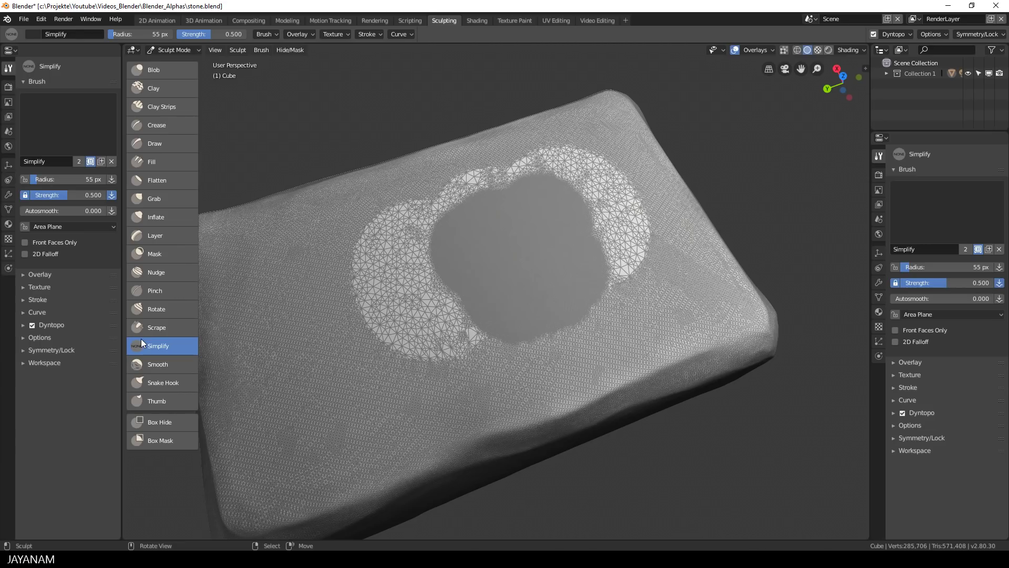
Step: Make A| Orb_Slash_01 the active brush with strength 0.380
{"action": "left_click", "coordinate": [162, 107]}
{"action": "left_click", "coordinate": [82, 122]}
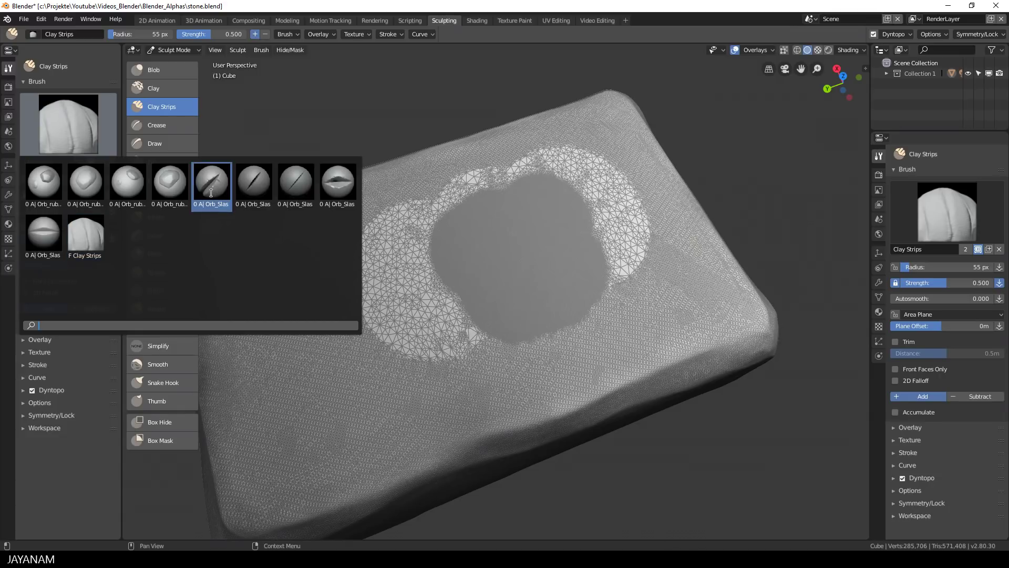
{"action": "left_click", "coordinate": [214, 187]}
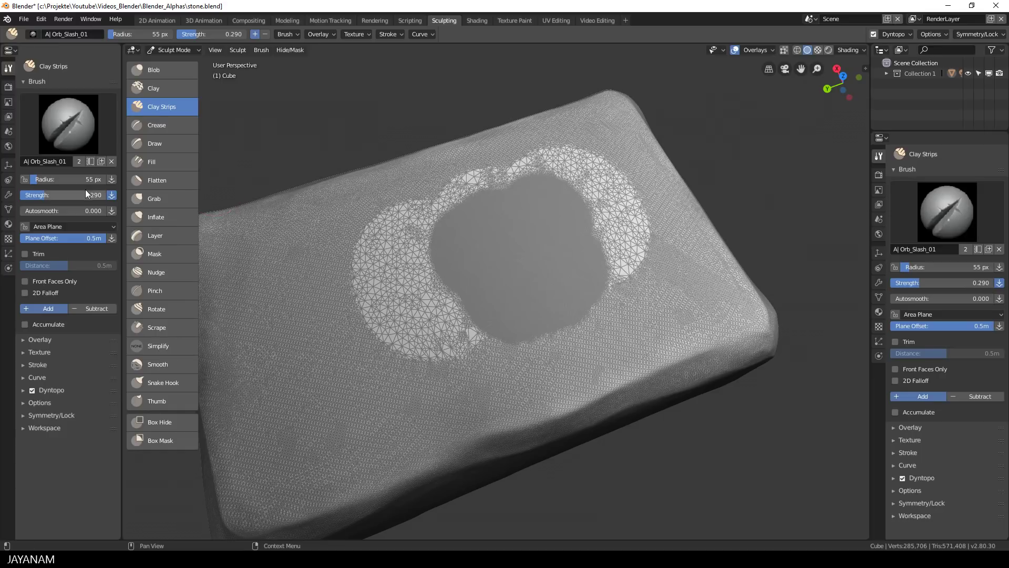
{"action": "left_click_drag", "start_coordinate": [44, 194], "coordinate": [55, 195]}
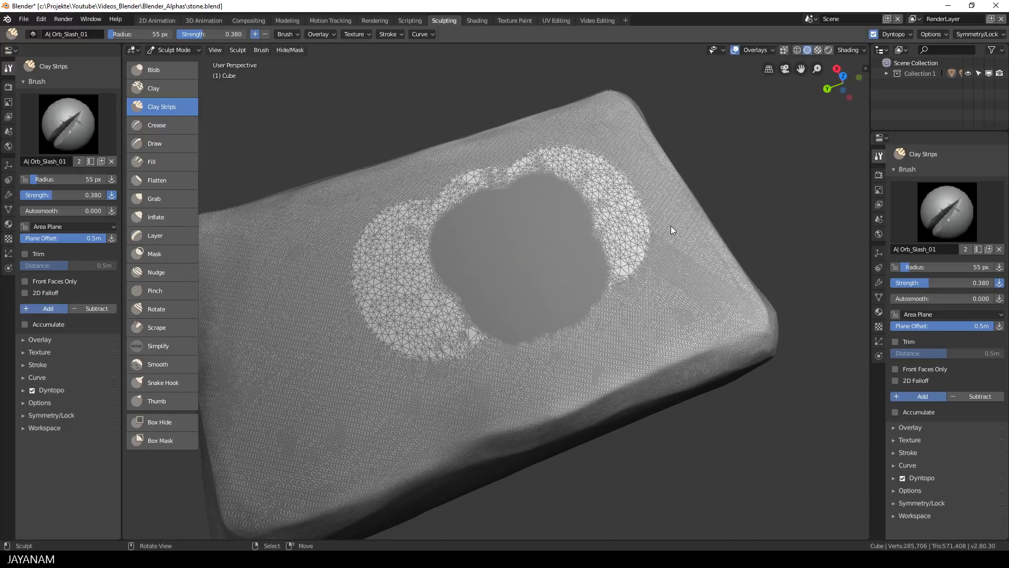
Step: Carve Orb_Slash_01 cuts into the dense patch and the coarse ring, then hide the wireframe overlay
{"action": "key", "text": "ctrl+d"}
{"action": "mouse_move", "coordinate": [508, 256]}
{"action": "left_mouse_down"}
{"action": "mouse_move", "coordinate": [511, 279]}
{"action": "mouse_move", "coordinate": [484, 306]}
{"action": "left_mouse_up"}
{"action": "middle_click_drag", "start_coordinate": [614, 319], "coordinate": [613, 301]}
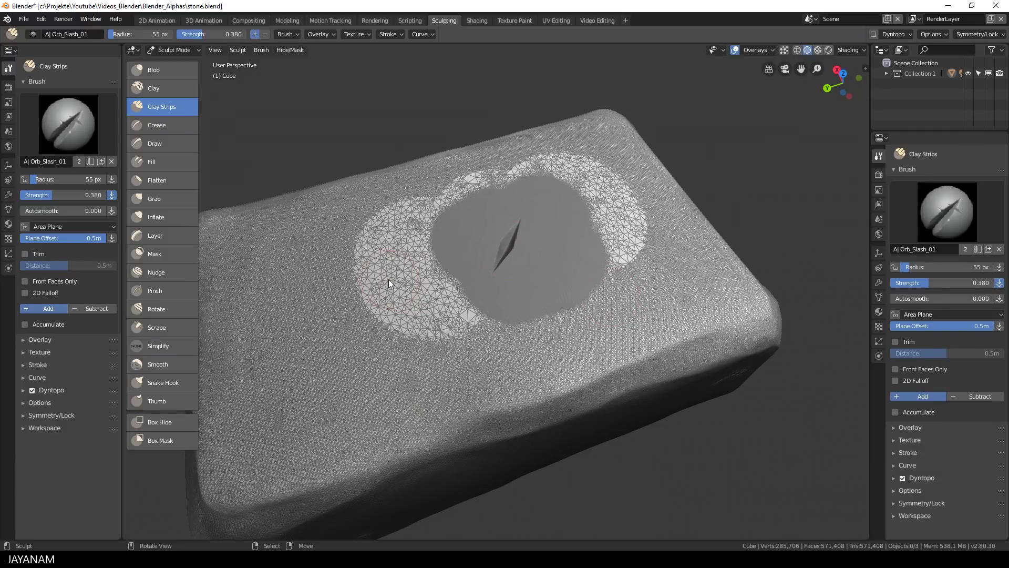
{"action": "left_click_drag", "start_coordinate": [389, 281], "coordinate": [446, 316]}
{"action": "left_click", "coordinate": [750, 52]}
{"action": "left_click", "coordinate": [694, 226]}
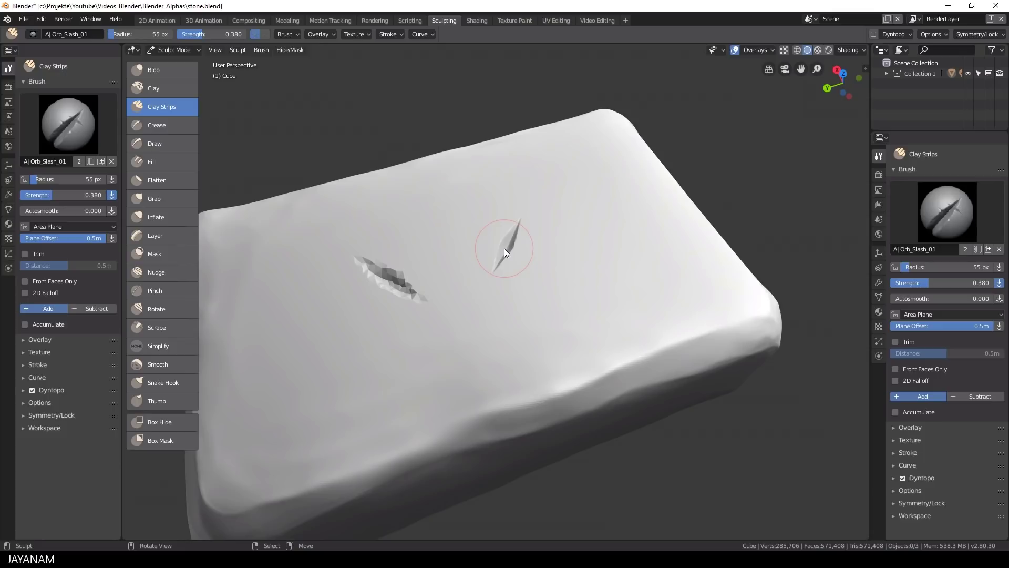
Step: Undo the jagged second slash on the coarse ring, keeping only the clean diagonal cut
{"action": "key", "text": "ctrl+z"}
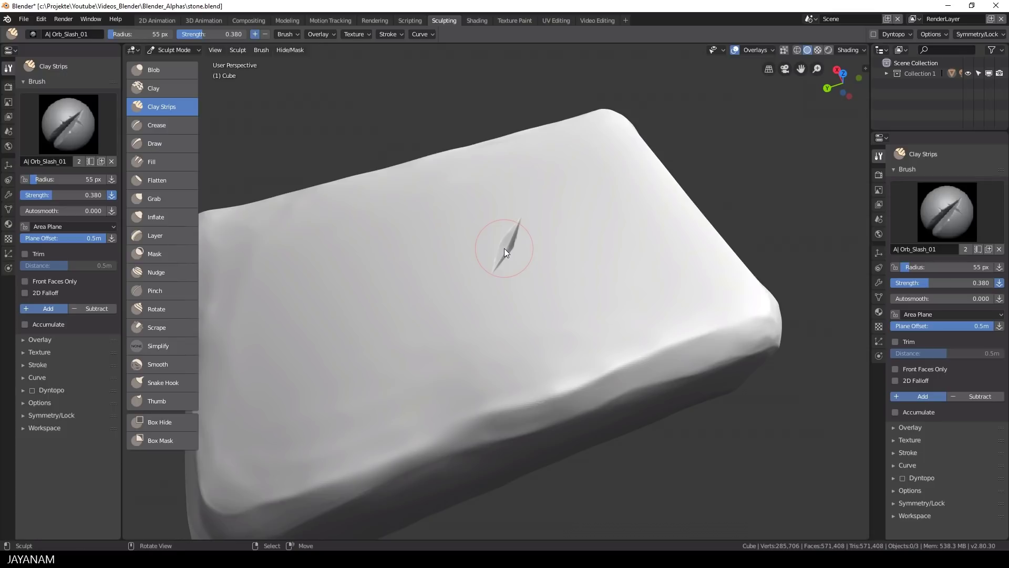